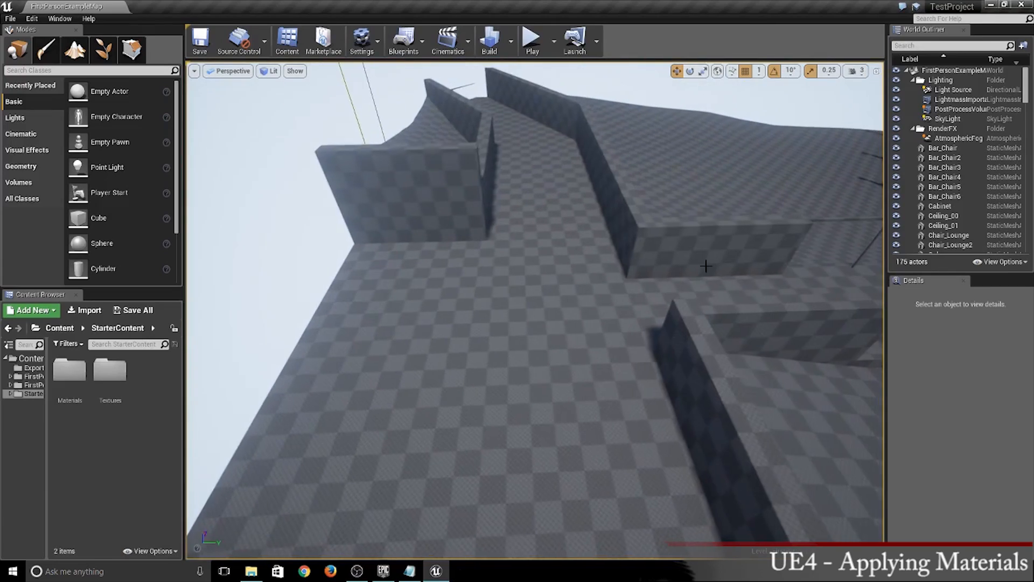
Step: Assign M_Concrete_Poured from the starter Materials folder to both material elements of the low wall Wall_03
left_click(646, 393)
right_click_drag(596, 293, 558, 264)
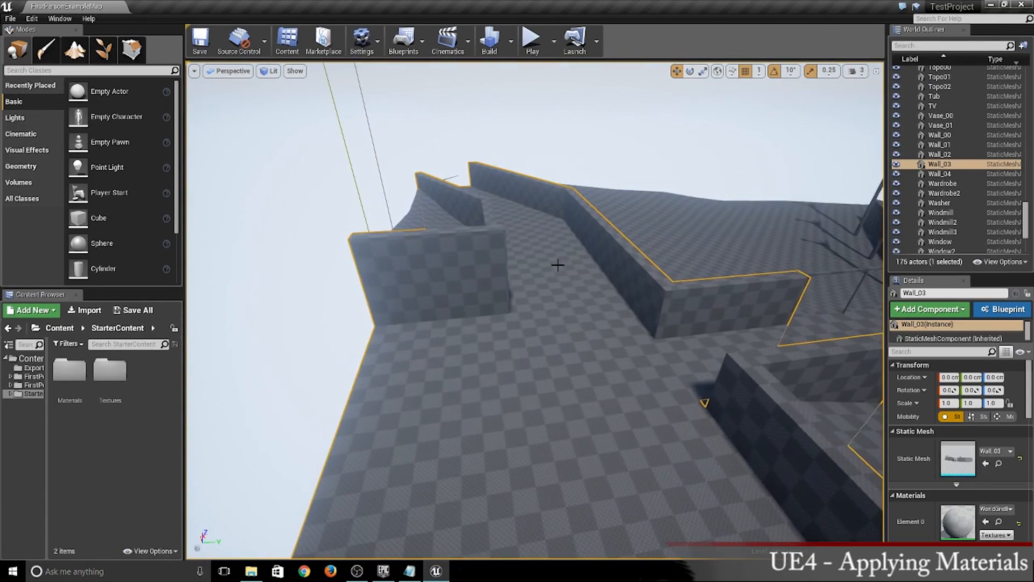
right_click_drag(408, 226, 835, 313)
right_click_drag(807, 218, 548, 282)
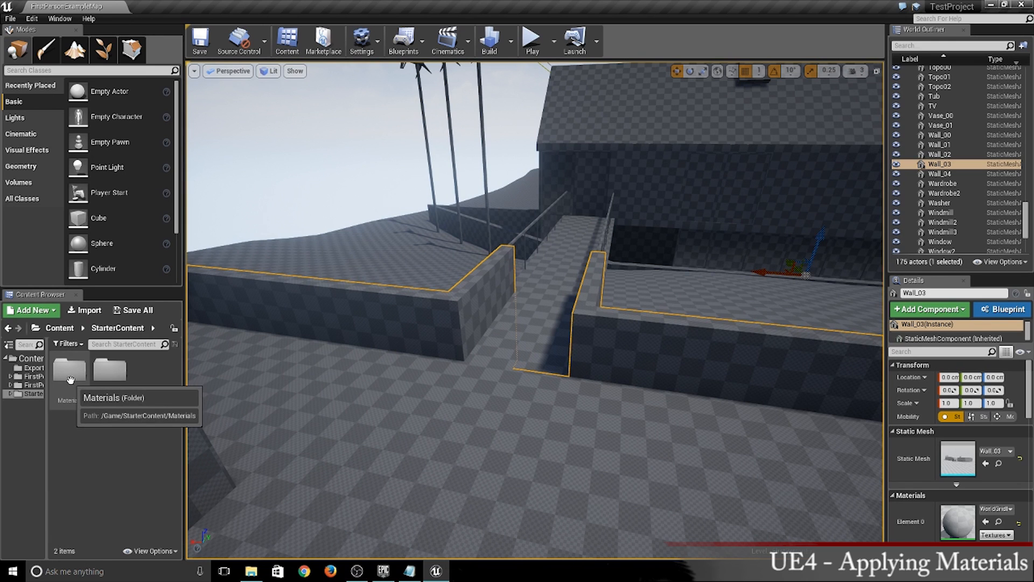
scroll(947, 439, "down", 3)
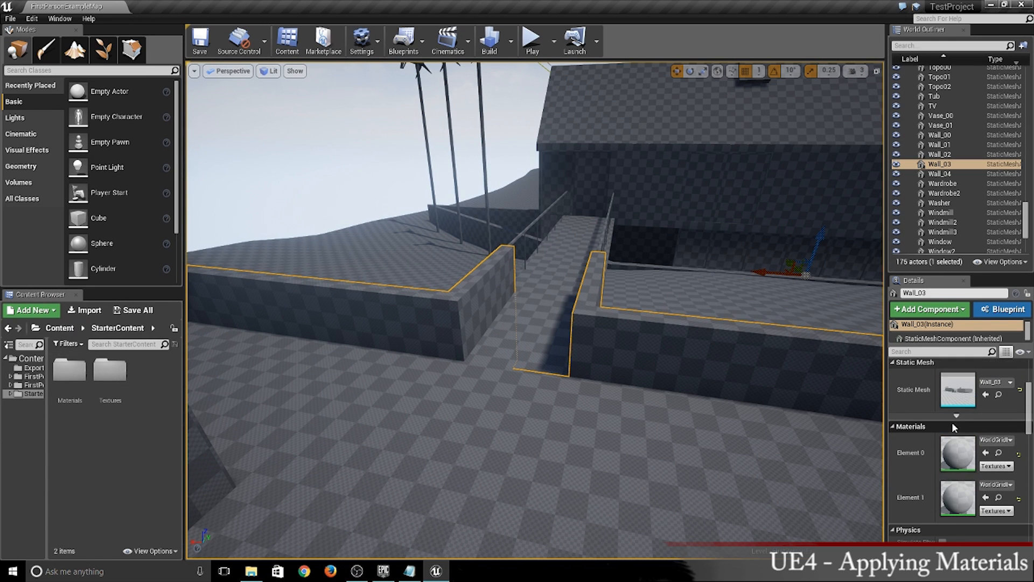
double_click(68, 370)
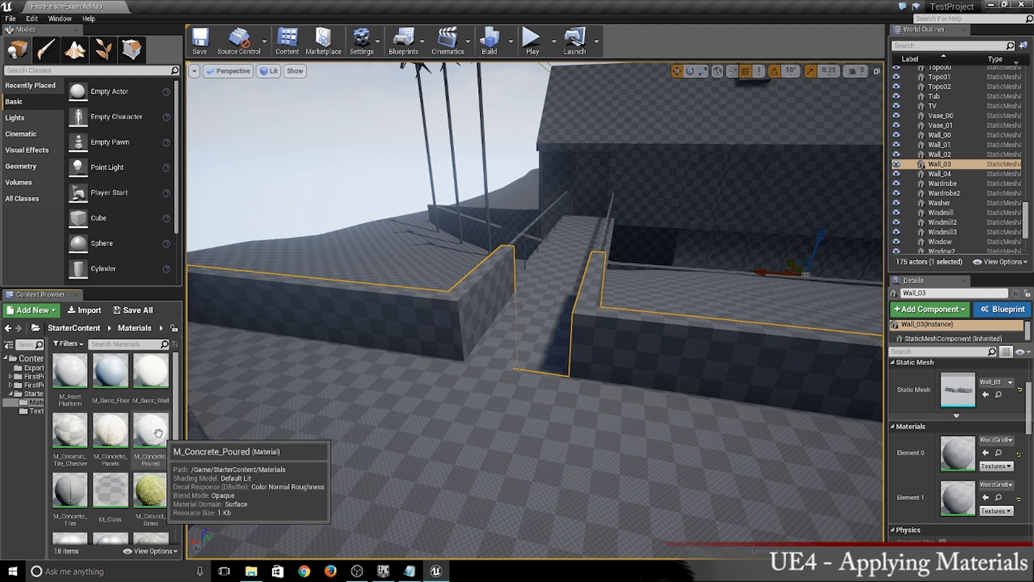
left_click_drag(157, 431, 948, 462)
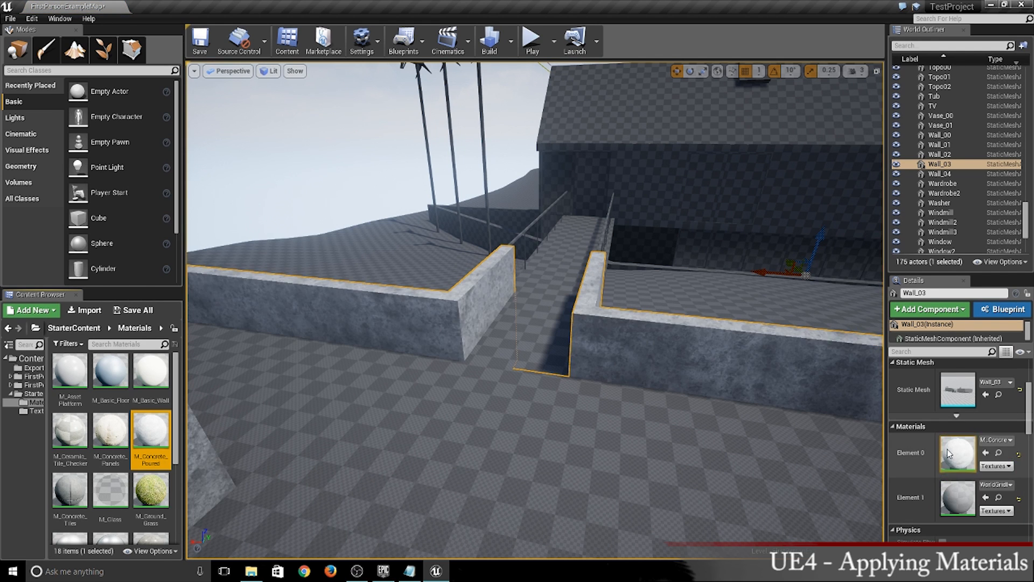
left_click(994, 485)
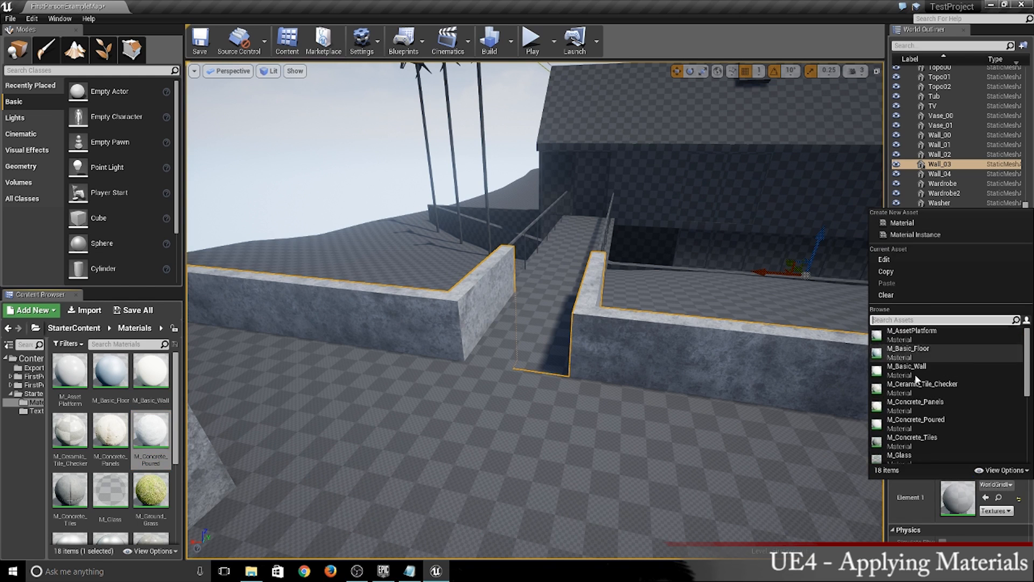
left_click(929, 427)
Step: Apply M_Concrete_Poured to the top surface and the side edge of the entrance walkway
right_click_drag(610, 476, 689, 347)
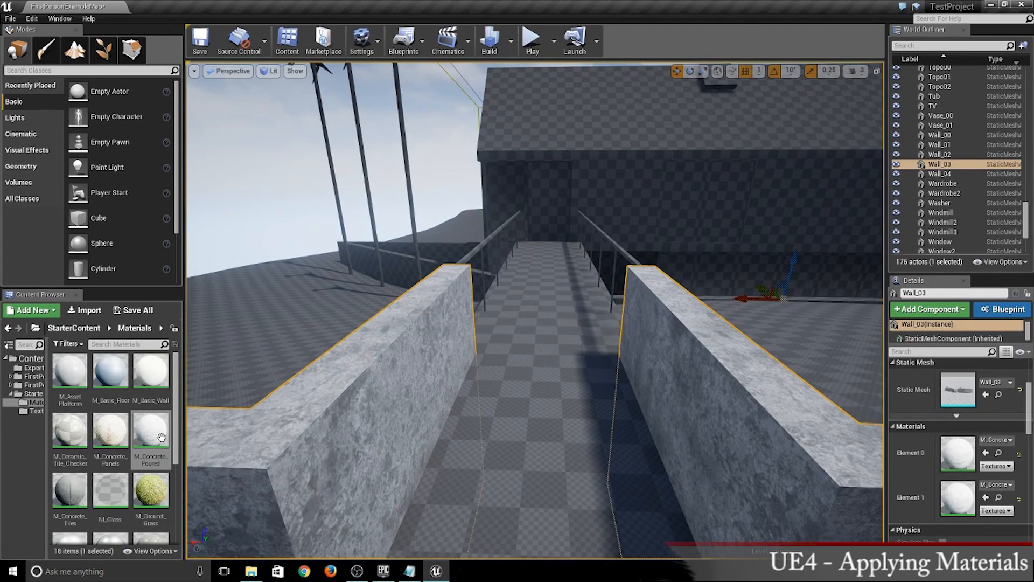
left_click_drag(152, 436, 536, 387)
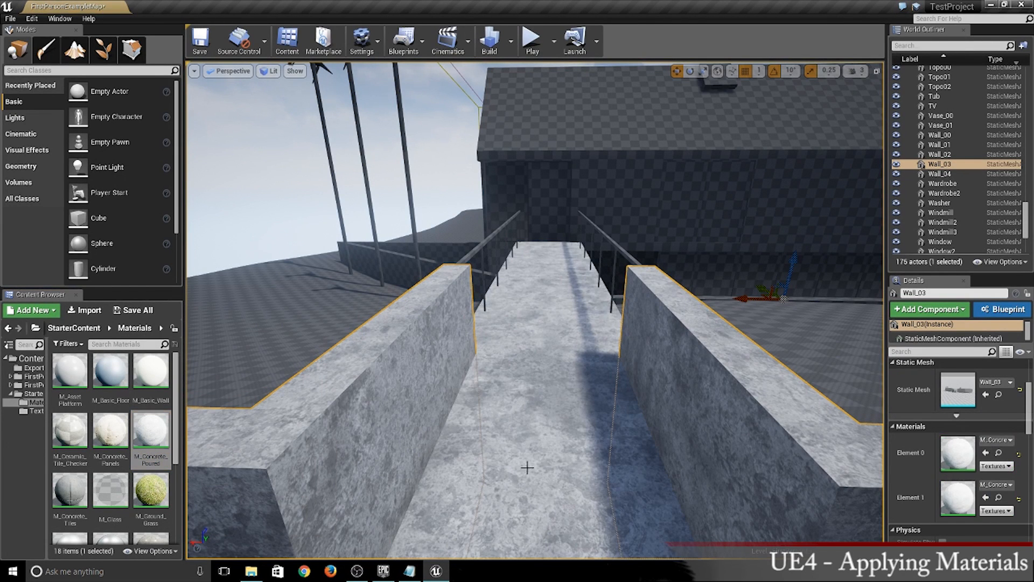
left_click(547, 426)
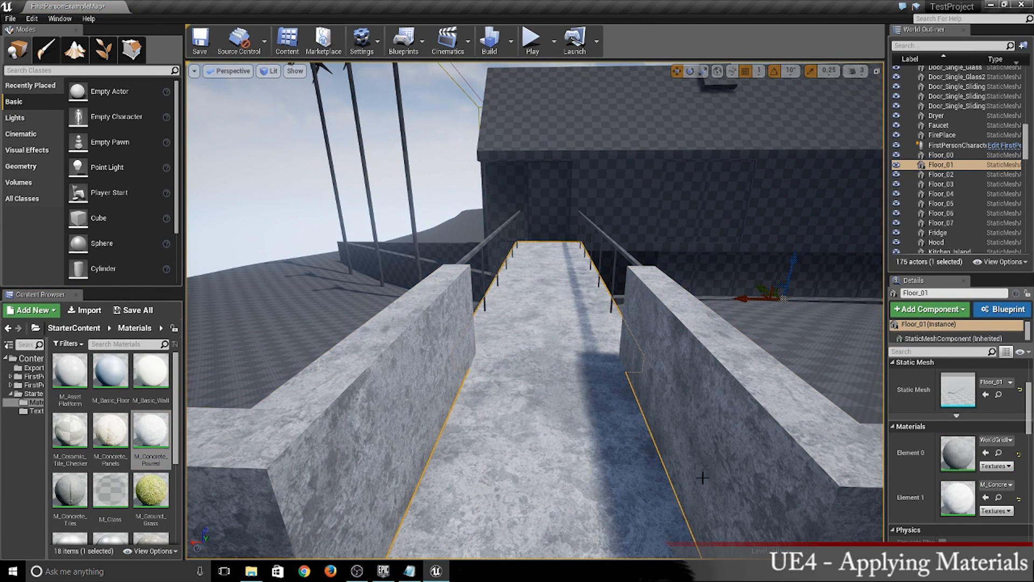
right_click_drag(700, 377, 431, 385)
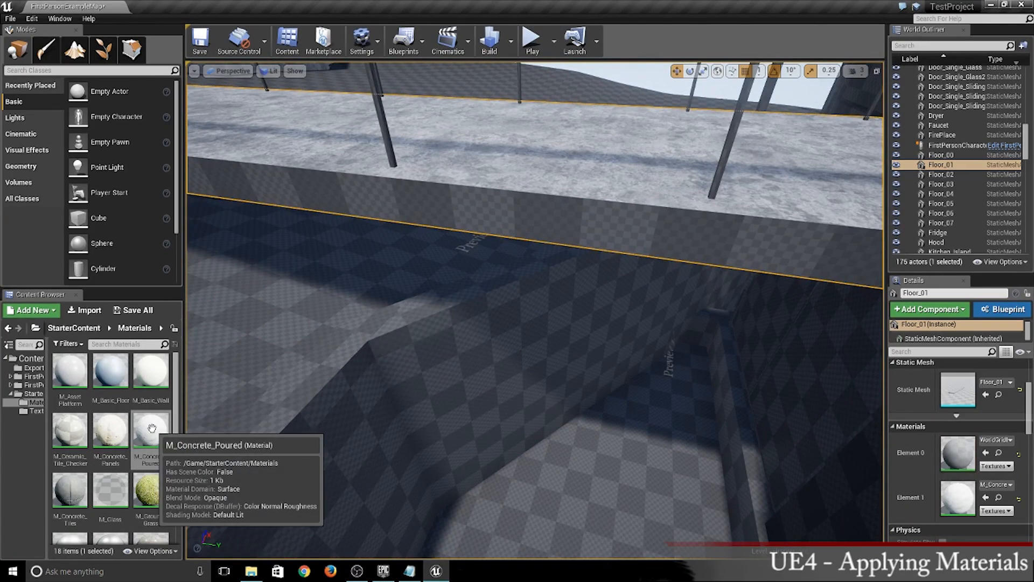
left_click_drag(152, 428, 571, 227)
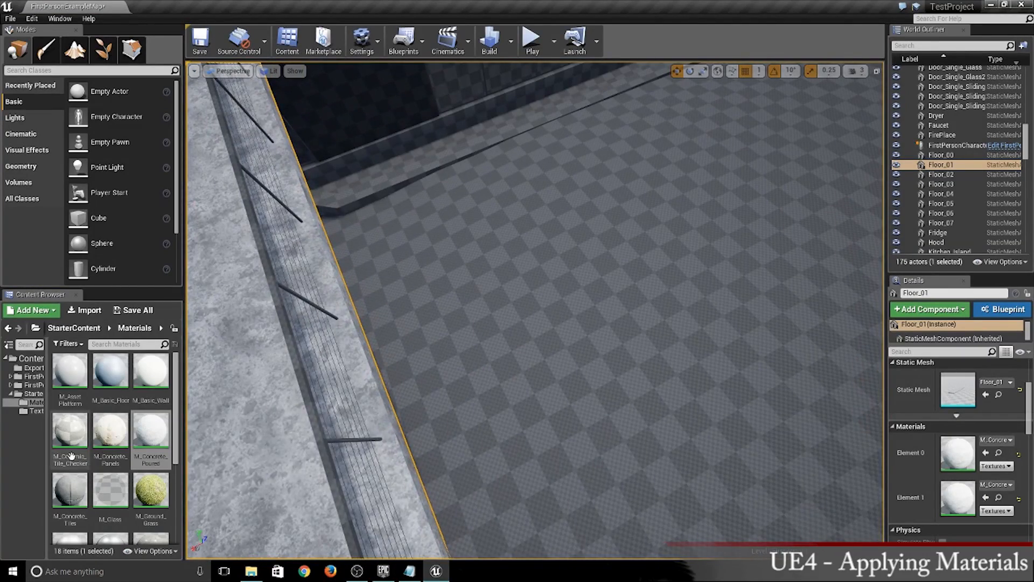
Step: Apply M_Ground_Grass to the terrain surrounding the house
left_click_drag(151, 490, 705, 364)
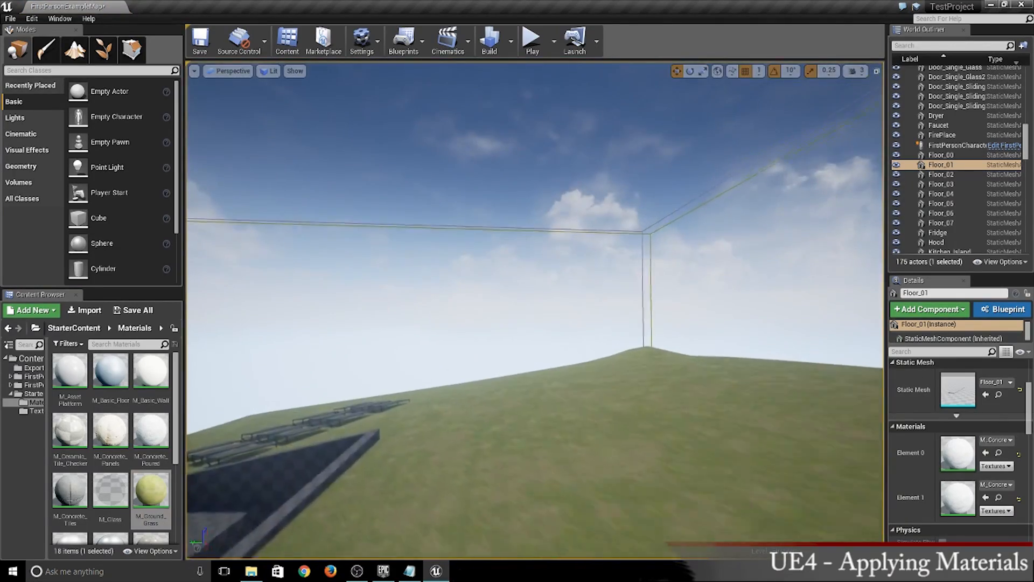
right_click_drag(534, 310, 226, 310)
right_click_drag(534, 310, 468, 317)
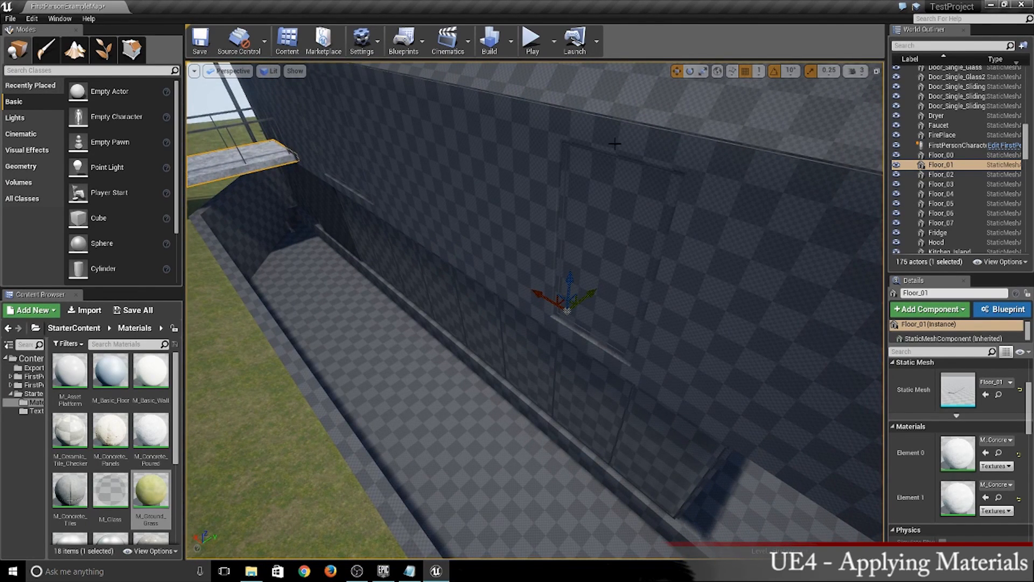
Step: Open the mesh of a house window in the mesh editor and assign M_Glass to Element 0
left_click(606, 196)
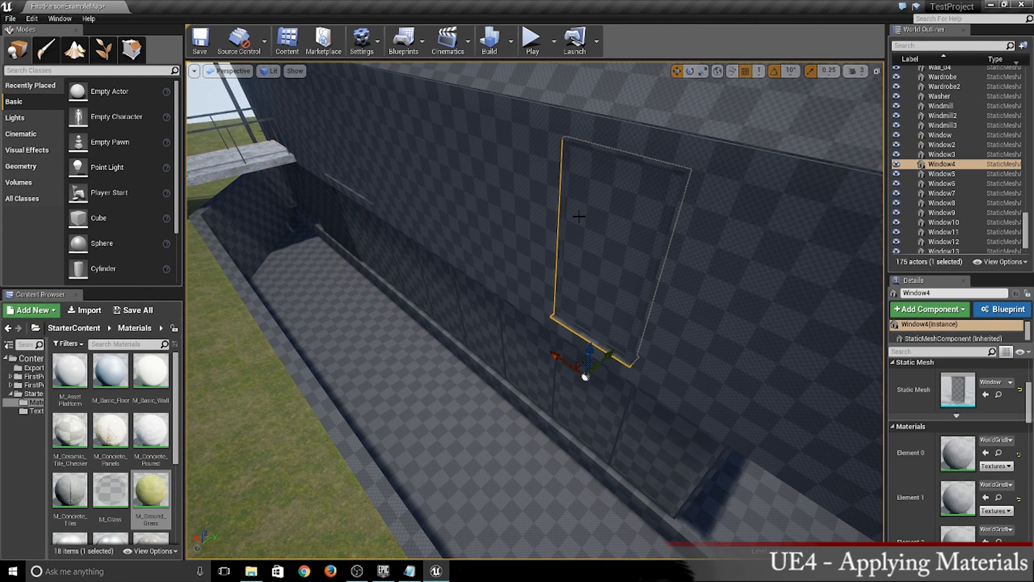
double_click(957, 389)
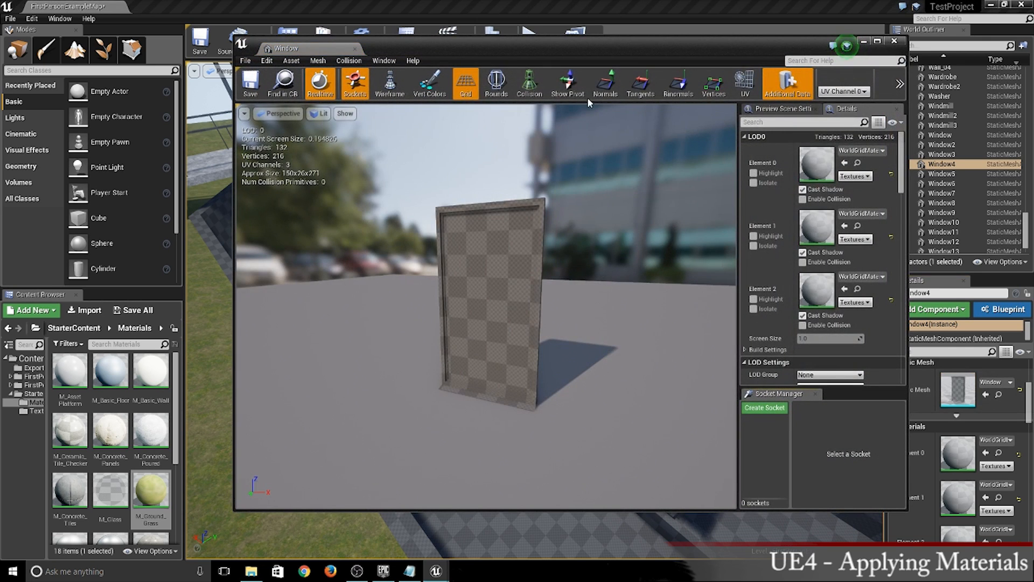
left_click_drag(485, 41, 429, 40)
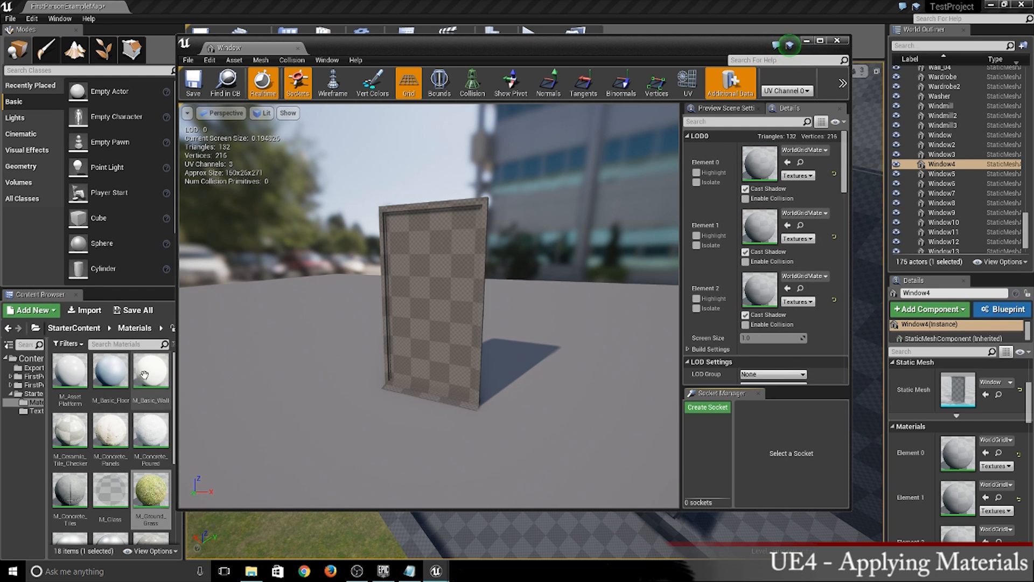
left_click_drag(367, 41, 422, 69)
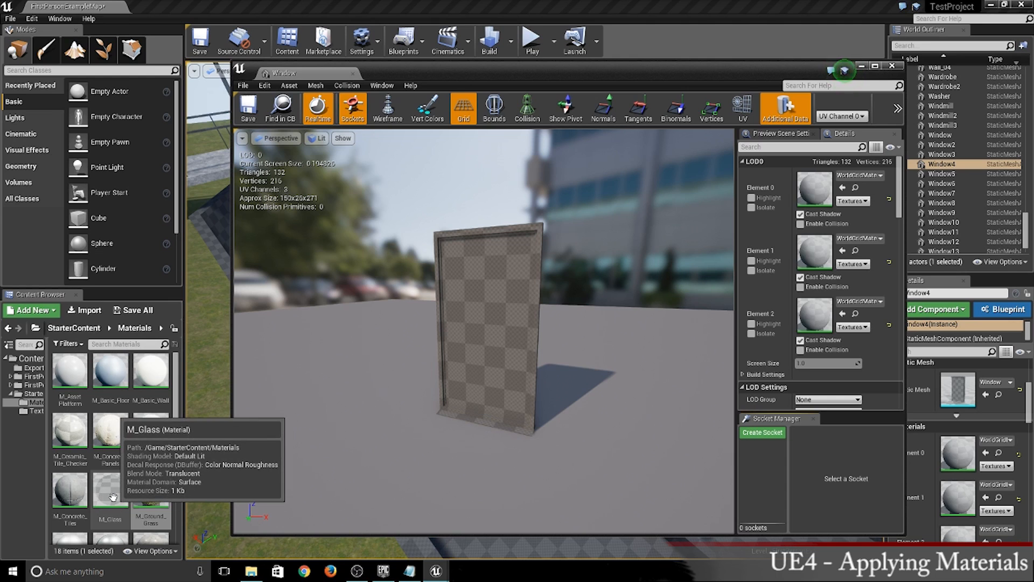
left_click_drag(112, 496, 814, 189)
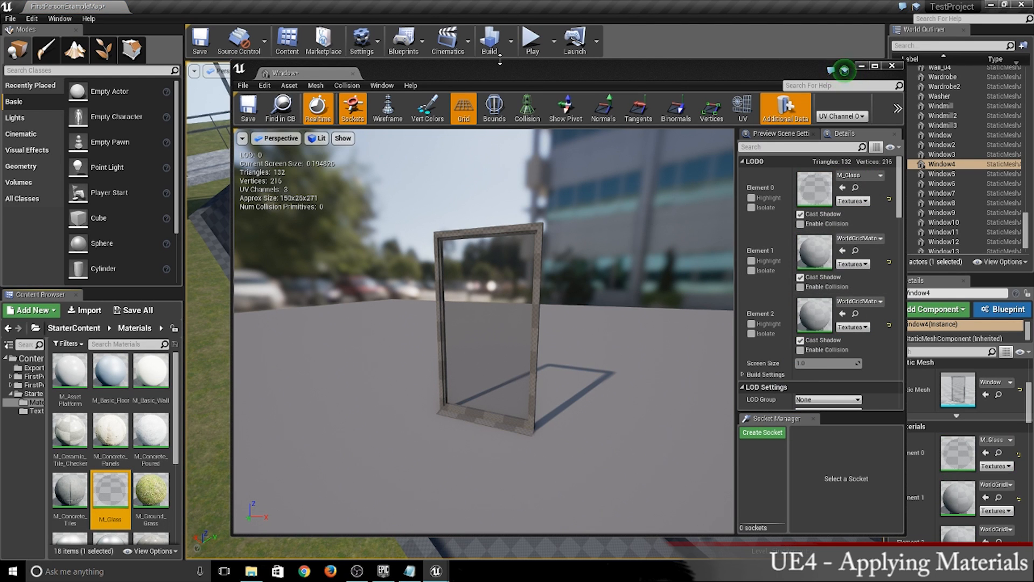
Step: Assign M_Wood_Walnut to Element 1, the frame of the window mesh
left_click_drag(487, 73, 518, 62)
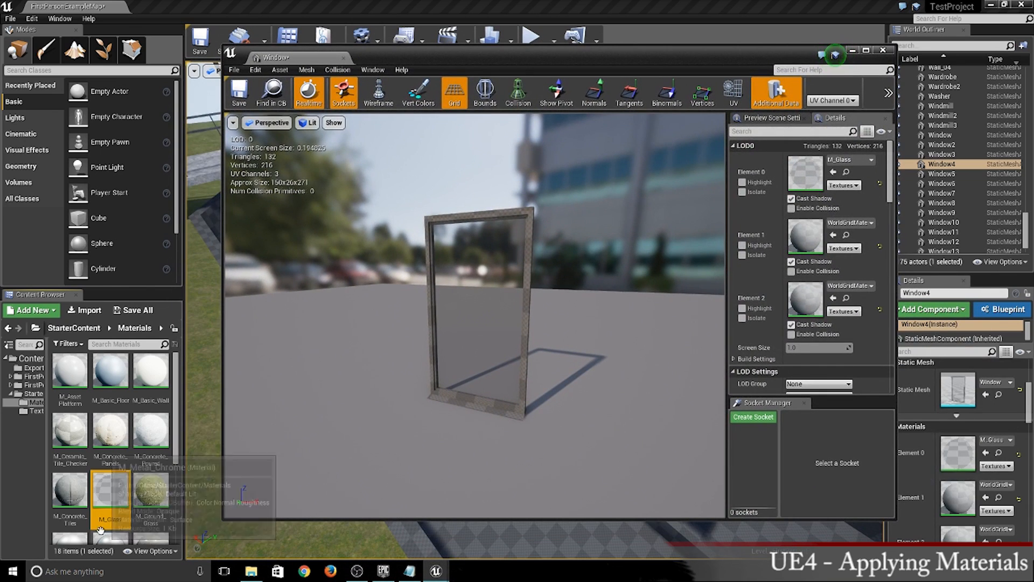
scroll(122, 460, "down", 2)
scroll(122, 462, "down", 1)
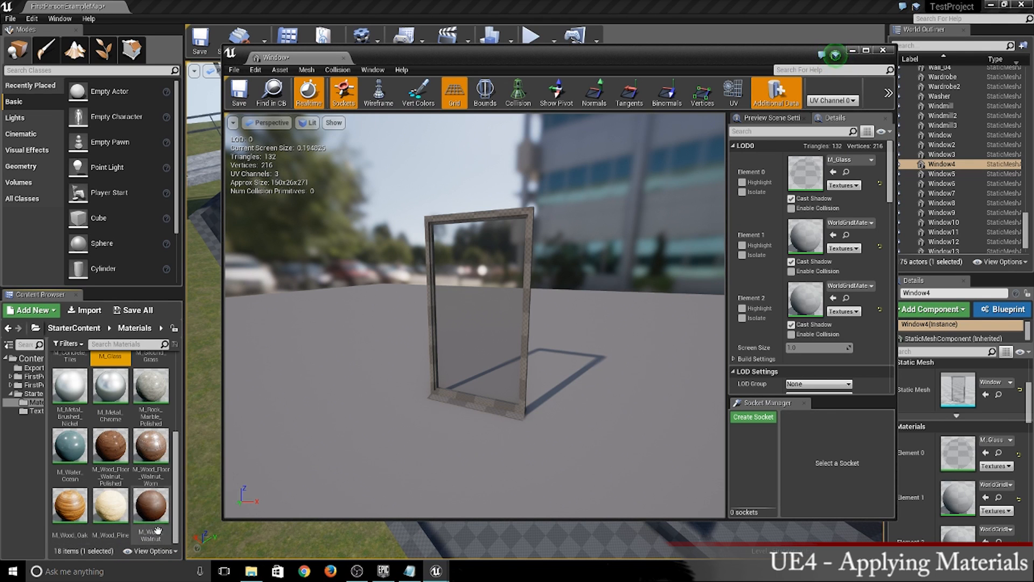
left_click_drag(155, 508, 812, 229)
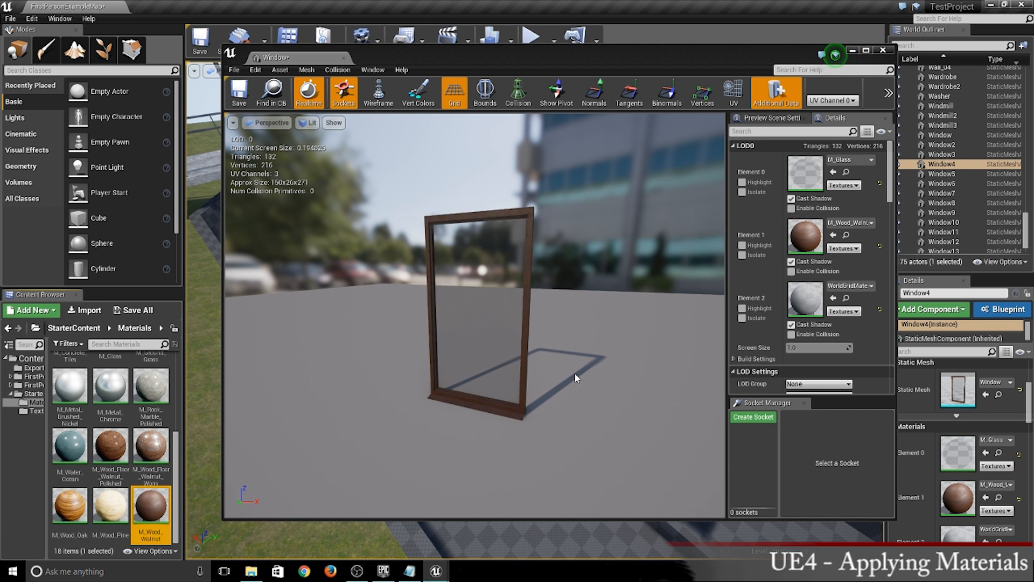
Step: Try M_Wood_Walnut and M_Rock_Marble_Polished on the window's sill in the mesh preview
right_click_drag(575, 375, 371, 361)
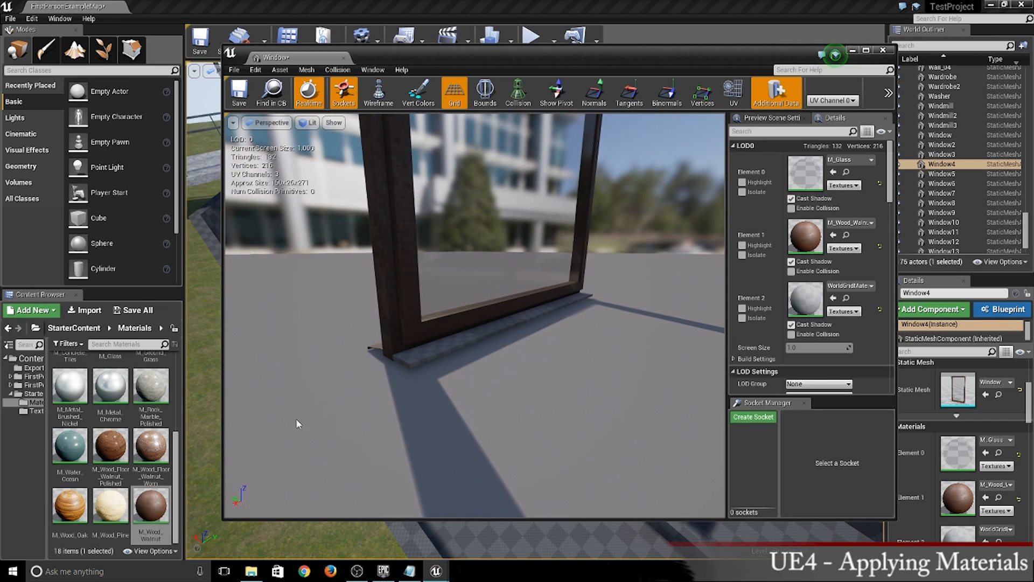
left_click_drag(150, 502, 492, 354)
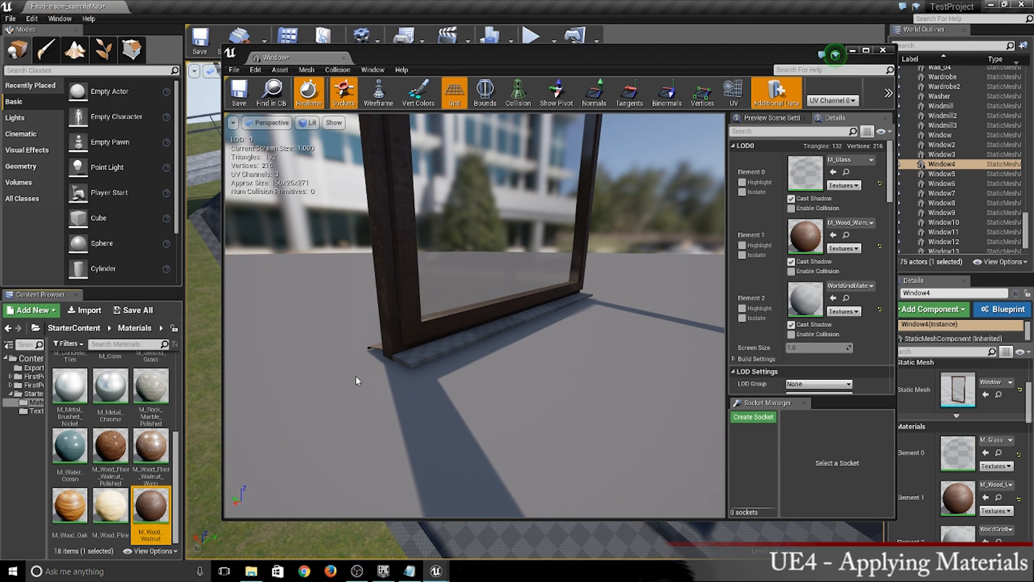
left_click_drag(150, 388, 393, 330)
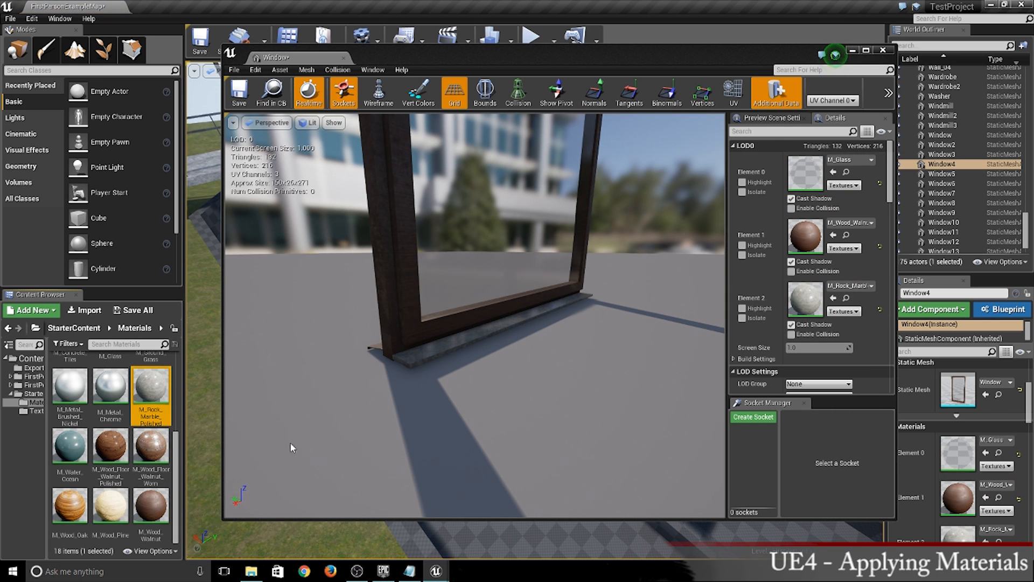
Step: Assign M_Wood_Walnut to Element 2 of the window mesh, and save and close the mesh
left_click_drag(150, 505, 802, 313)
right_click_drag(418, 405, 474, 382)
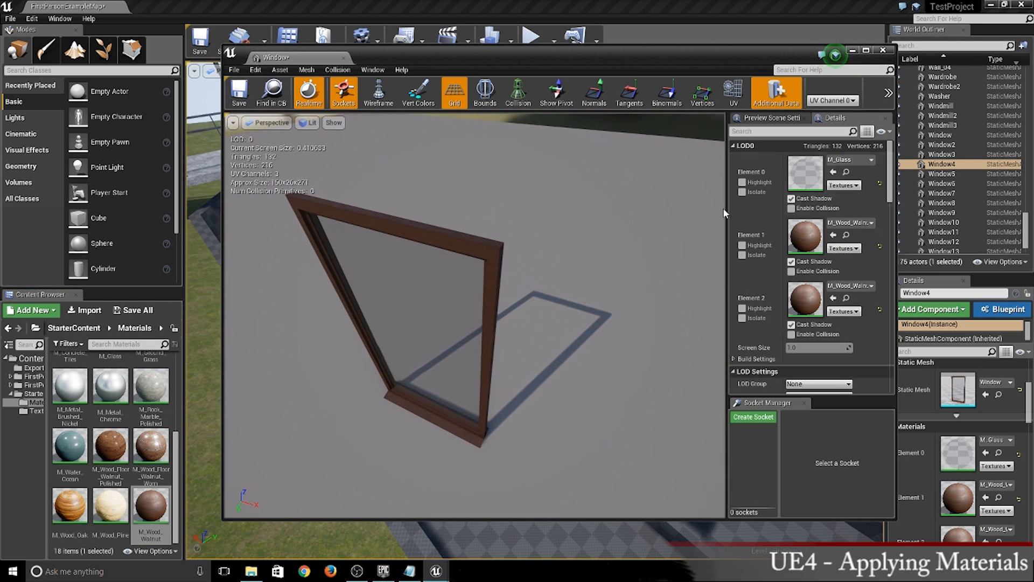
left_click(272, 92)
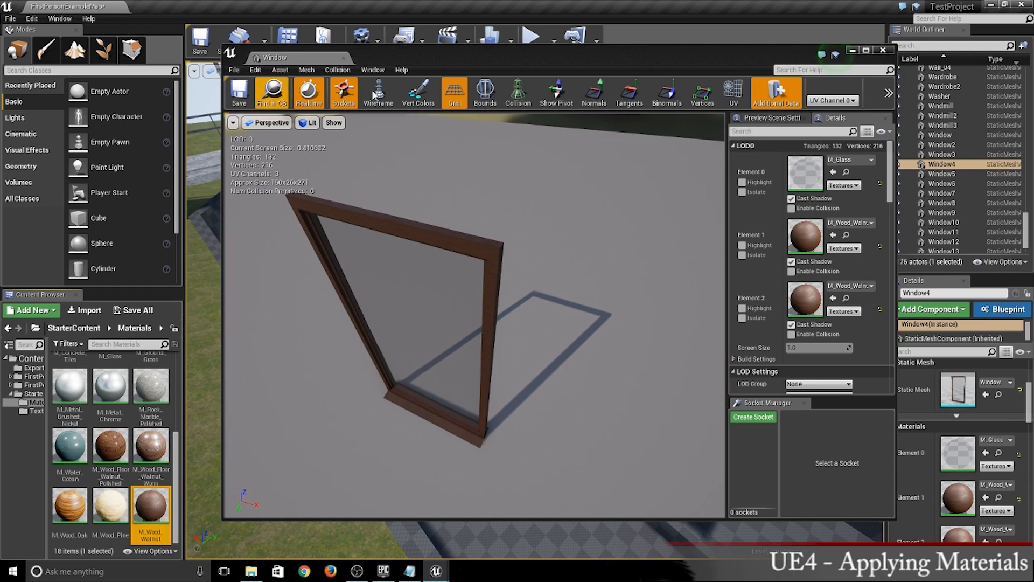
left_click(882, 50)
Step: Apply M_Concrete_Panels to the first retaining wall of the sunken patio beside the house
right_click_drag(584, 376, 297, 393)
key("d")
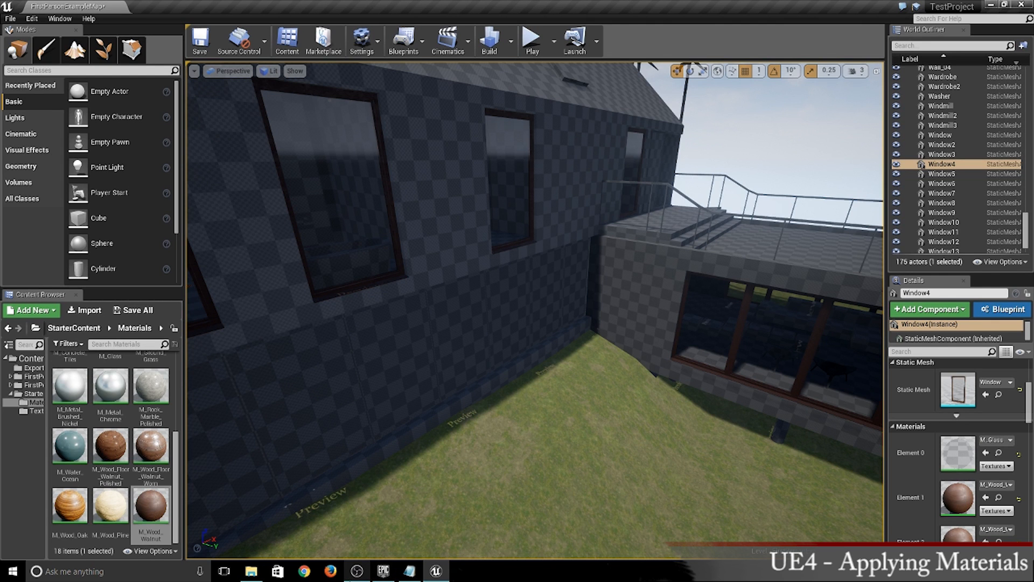
right_click_drag(578, 372, 687, 301)
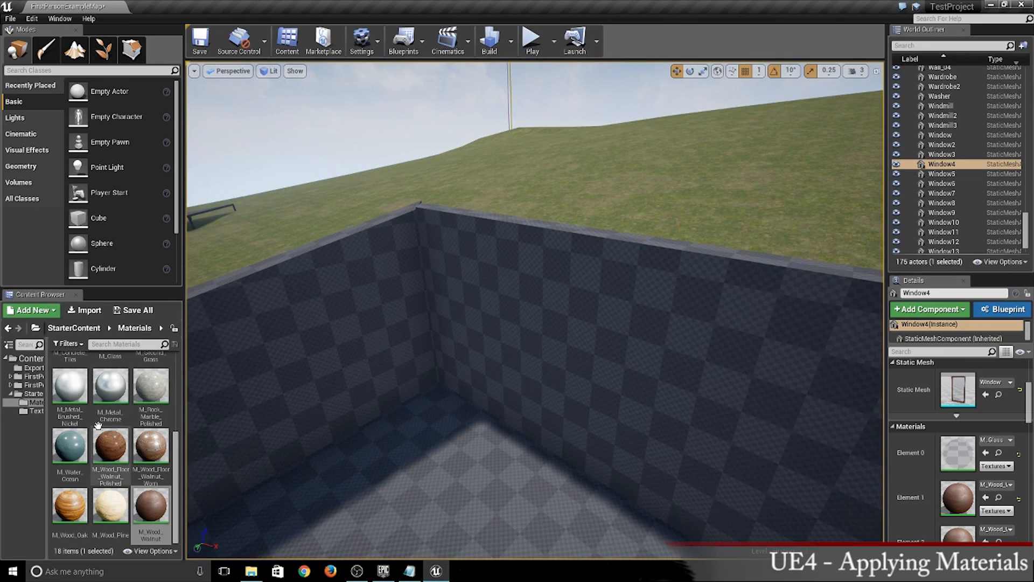
scroll(81, 414, "up", 3)
scroll(107, 417, "up", 1)
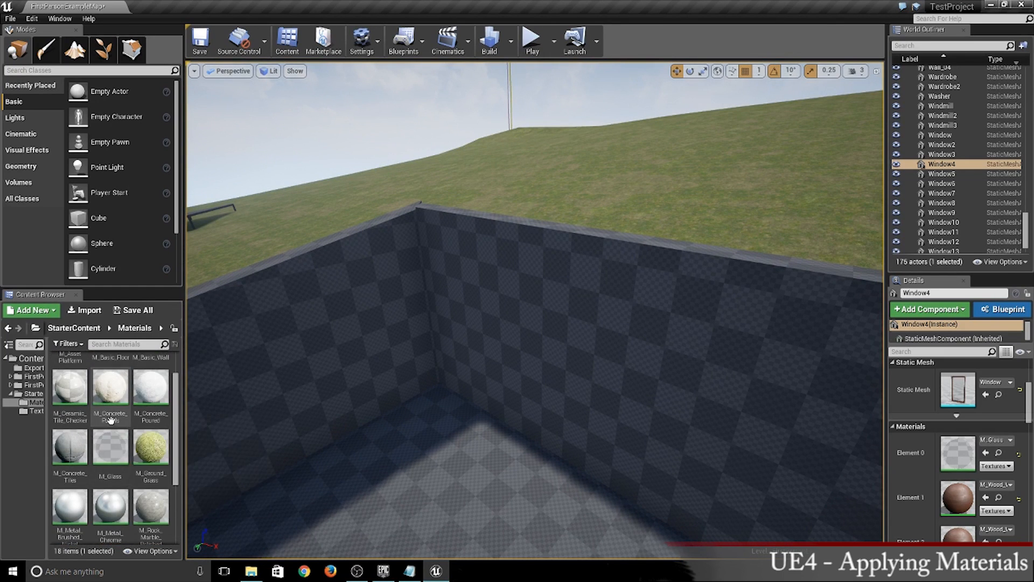
left_click_drag(113, 396, 376, 333)
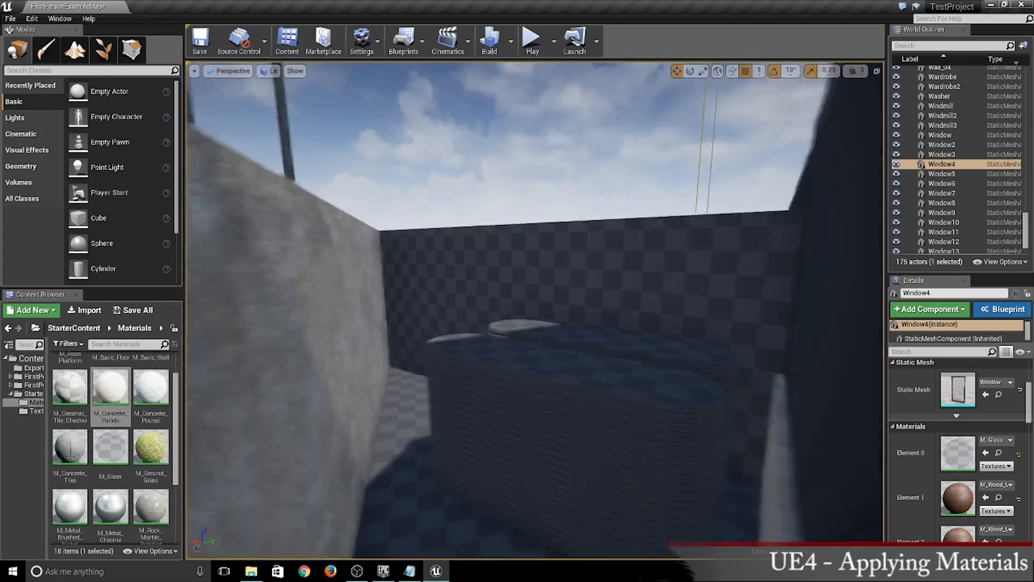
Step: Apply M_Concrete_Panels to the patio's remaining checkered retaining wall
key("w")
right_click_drag(534, 310, 391, 270)
left_click_drag(110, 388, 402, 384)
right_click_drag(402, 385, 366, 380)
key("w")
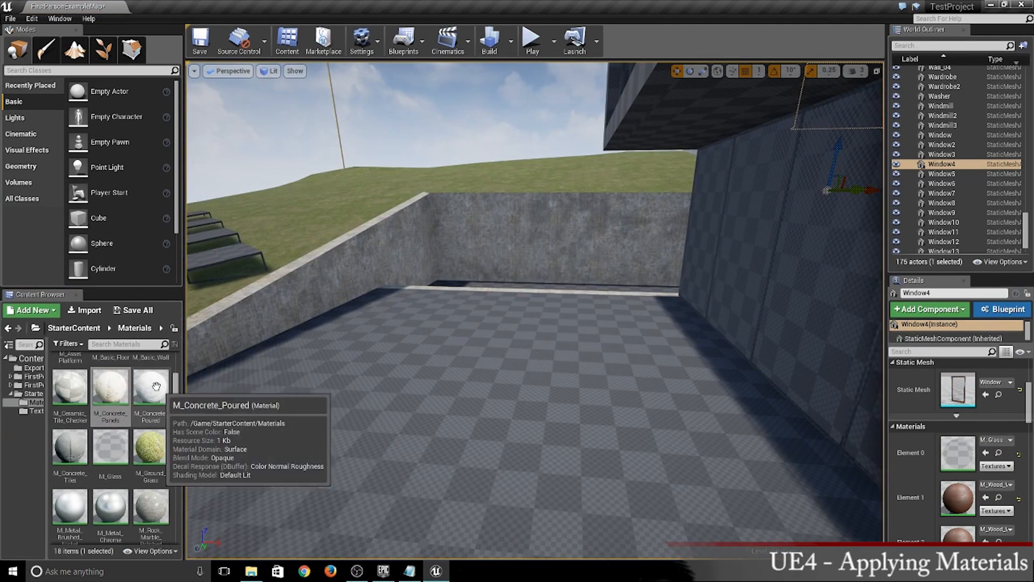
Step: Try M_Concrete_Tiles on the floor of the sunken patio
left_click_drag(151, 388, 108, 401)
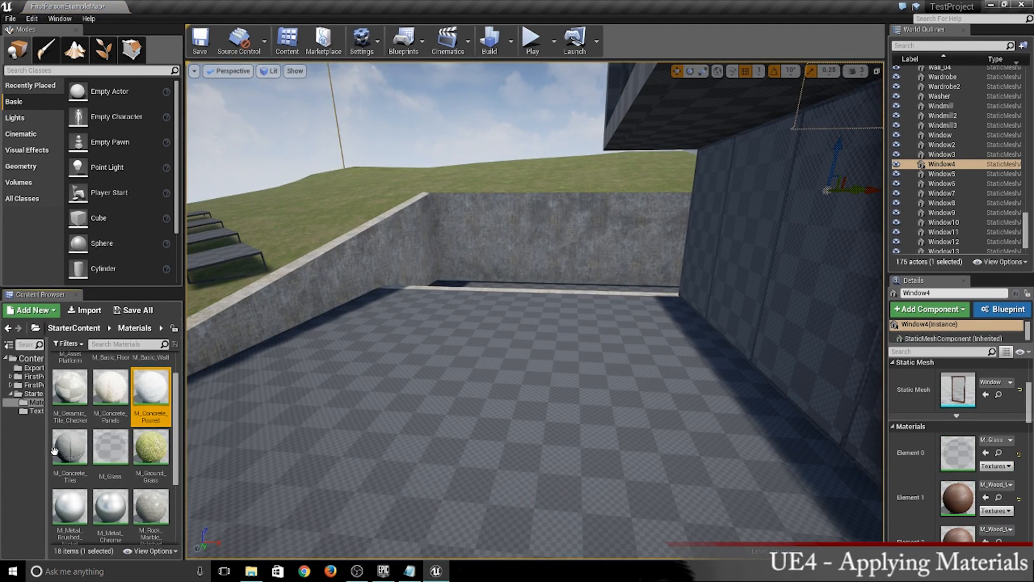
left_click_drag(67, 445, 527, 469)
right_click_drag(527, 469, 530, 515)
key("w")
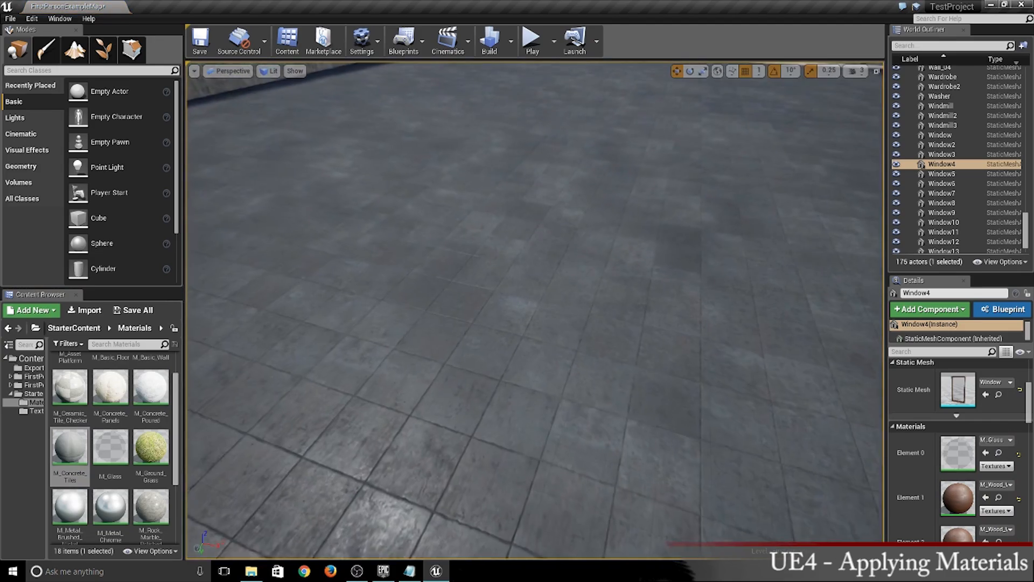
Step: Apply M_Concrete_Poured to the sunken patio's floor surfaces
left_click_drag(151, 387, 487, 420)
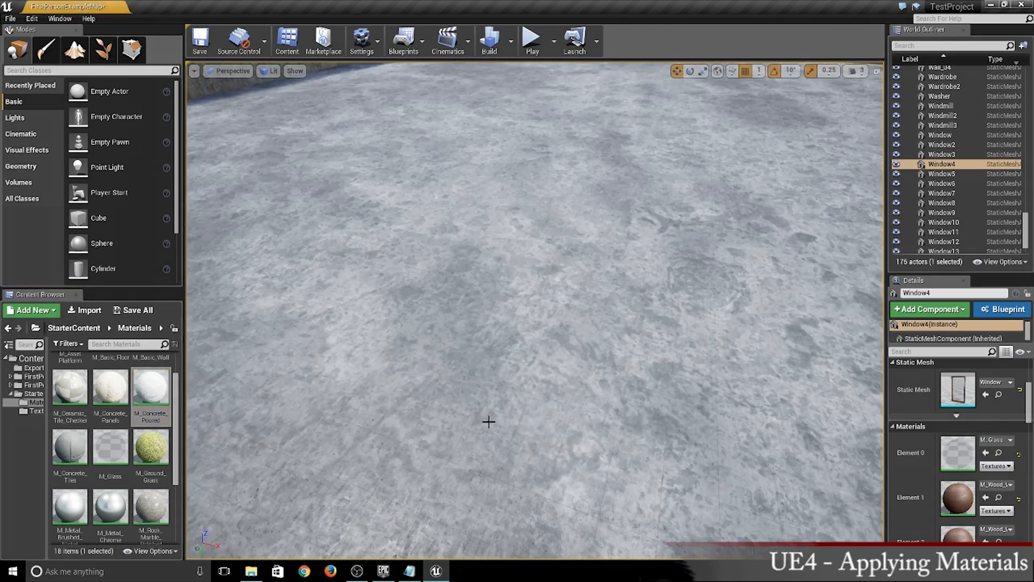
right_click_drag(486, 420, 436, 353)
key("w")
left_click_drag(160, 392, 502, 470)
Step: Apply M_Glass to the panes of the curtain wall above the sunken patio and the brushed metal material to its frame
right_click_drag(502, 470, 561, 479)
key("w")
key("w")
key("e")
key("w")
left_click(484, 351)
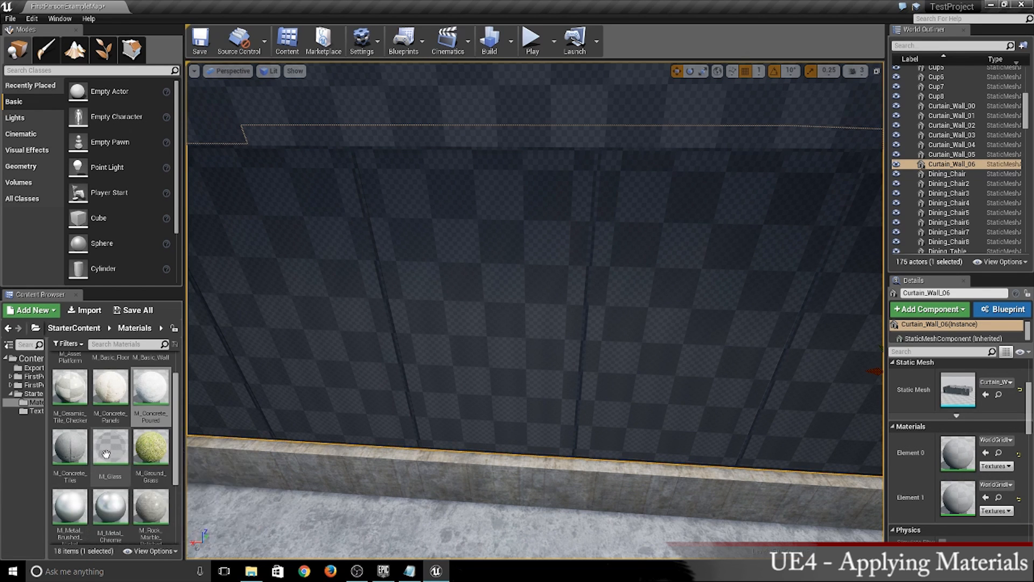
left_click_drag(110, 449, 957, 456)
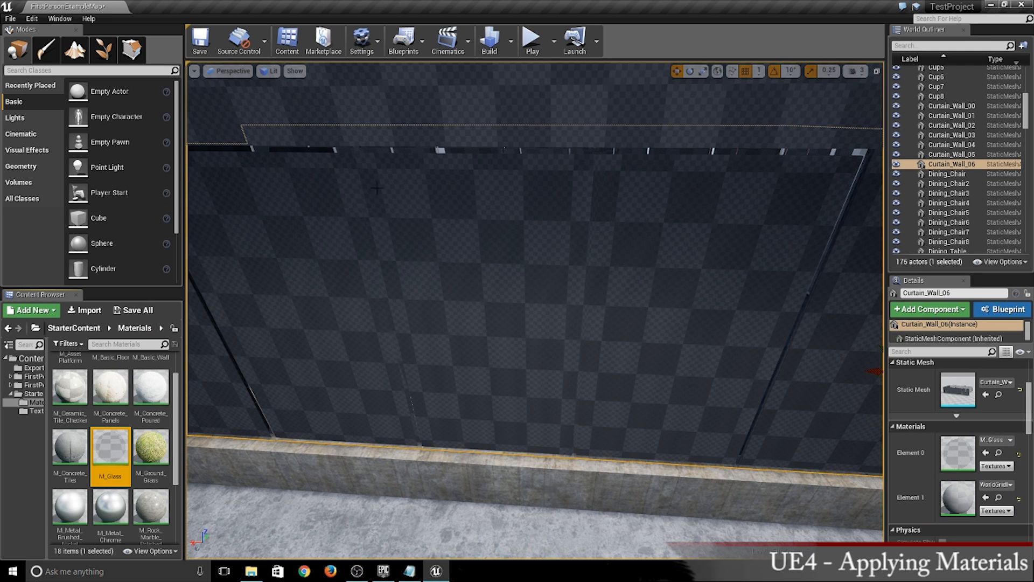
left_click_drag(110, 451, 951, 496)
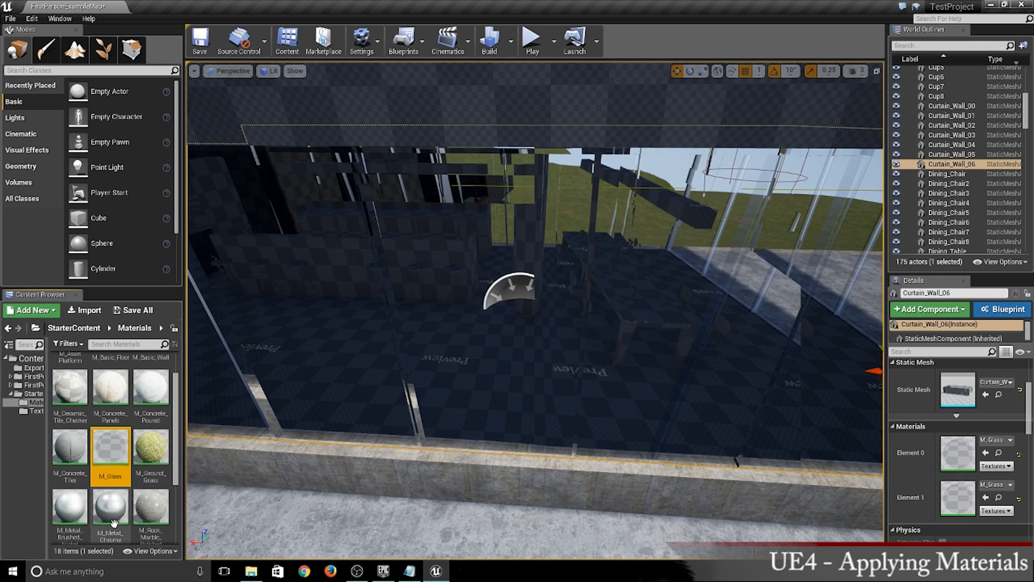
left_click_drag(70, 506, 958, 453)
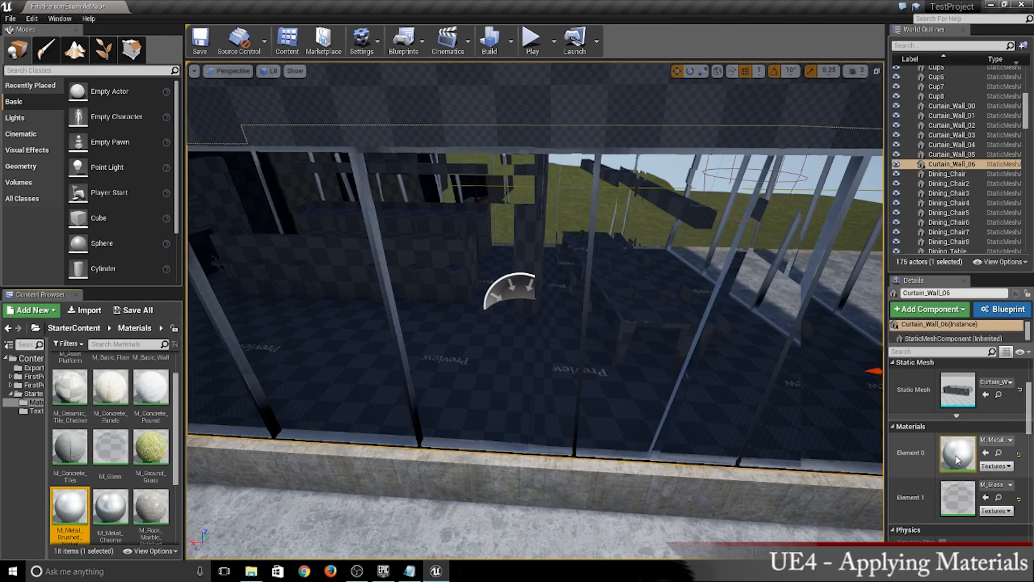
Step: Apply M_Glass to both checkered panels of the upper-floor glazed entrance beside the dark-framed window
right_click_drag(535, 310, 588, 283)
mouse_move(538, 367)
right_mouse_down()
mouse_move(484, 366)
mouse_move(538, 367)
right_mouse_up()
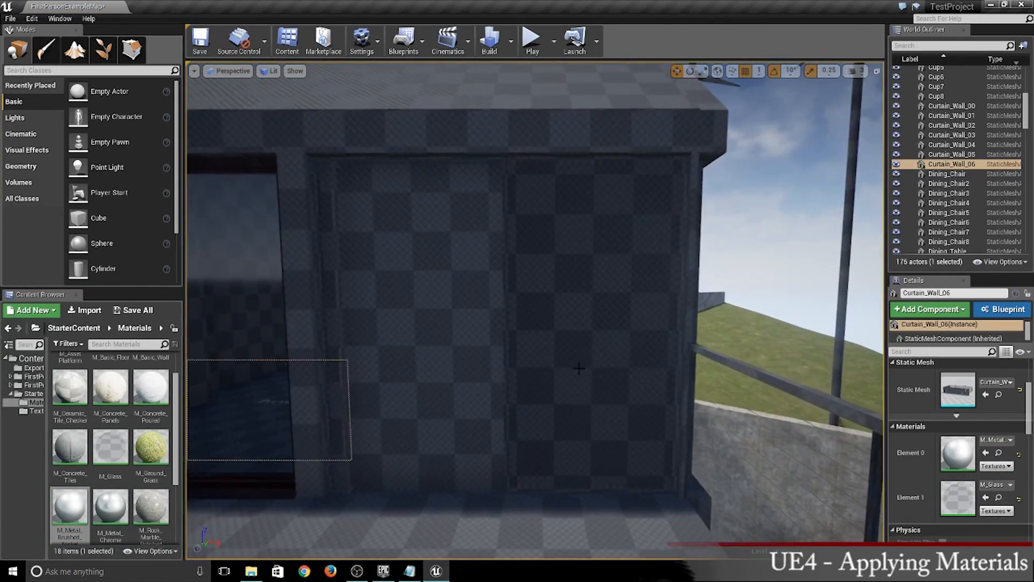
left_click_drag(111, 447, 401, 452)
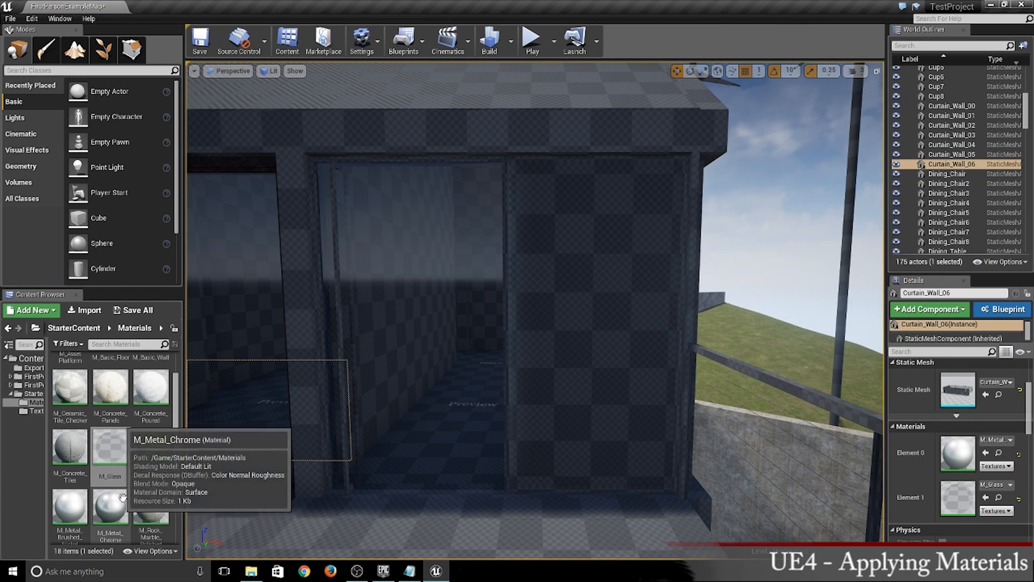
left_click_drag(110, 447, 622, 351)
Step: Apply M_Metal_Chrome to the window frame and the adjoining door frames of the glazed entrance
right_click_drag(623, 351, 634, 377)
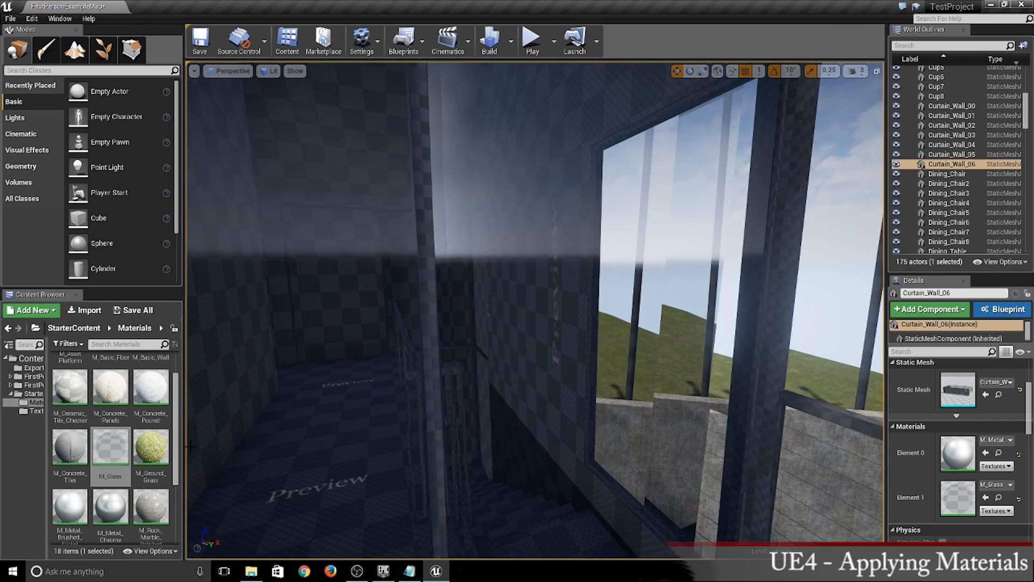
left_click_drag(110, 506, 429, 477)
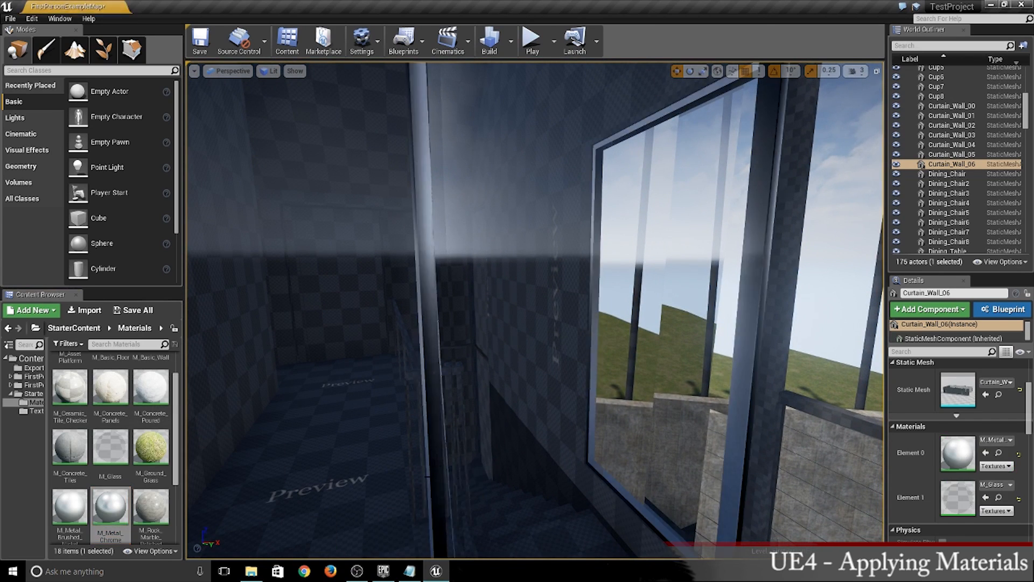
right_click_drag(428, 477, 191, 474)
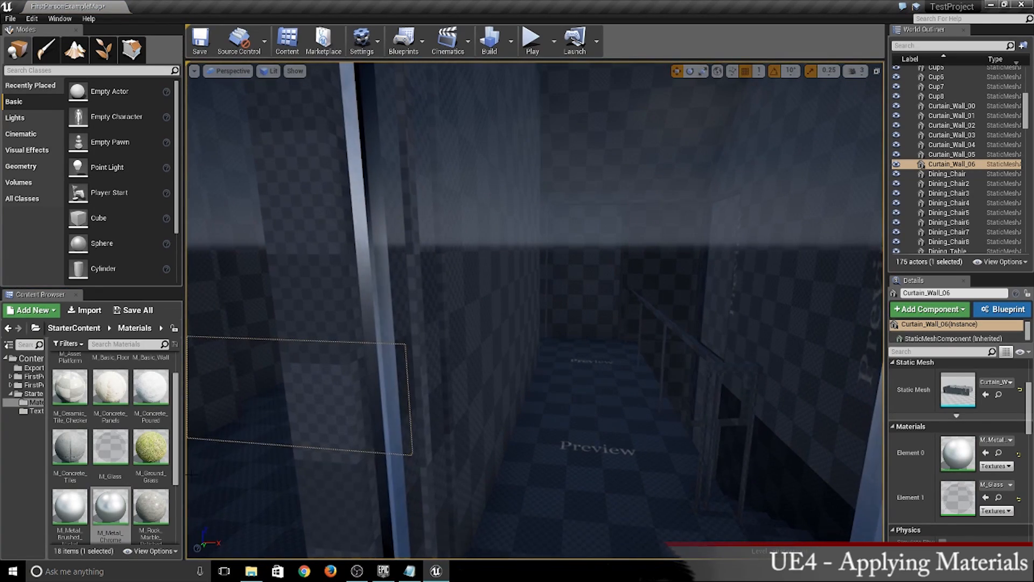
left_click_drag(111, 507, 424, 431)
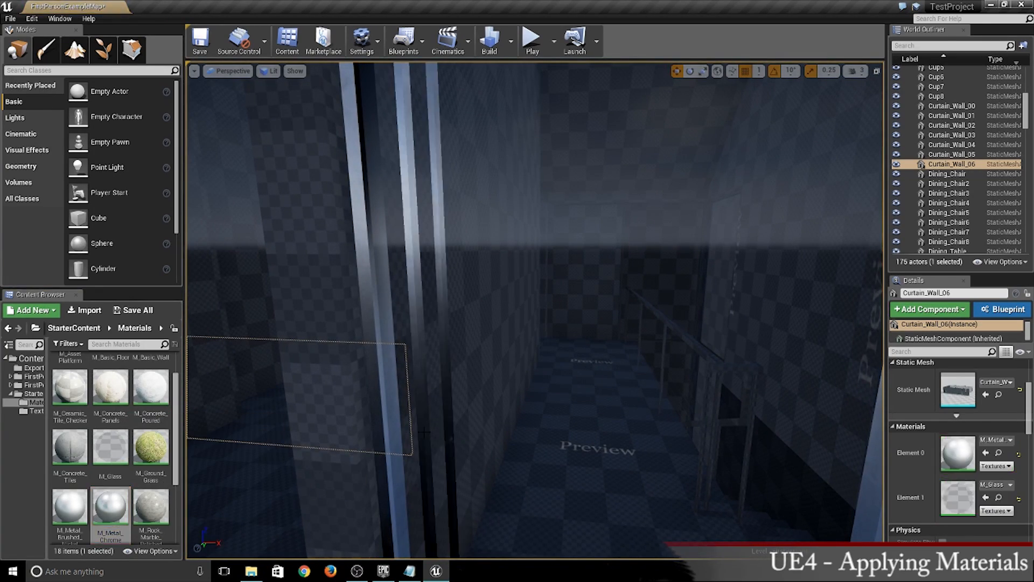
Step: Apply M_Glass to the tall stairwell window near the concrete slab and M_Metal_Chrome to its frame
right_click_drag(425, 432, 441, 500)
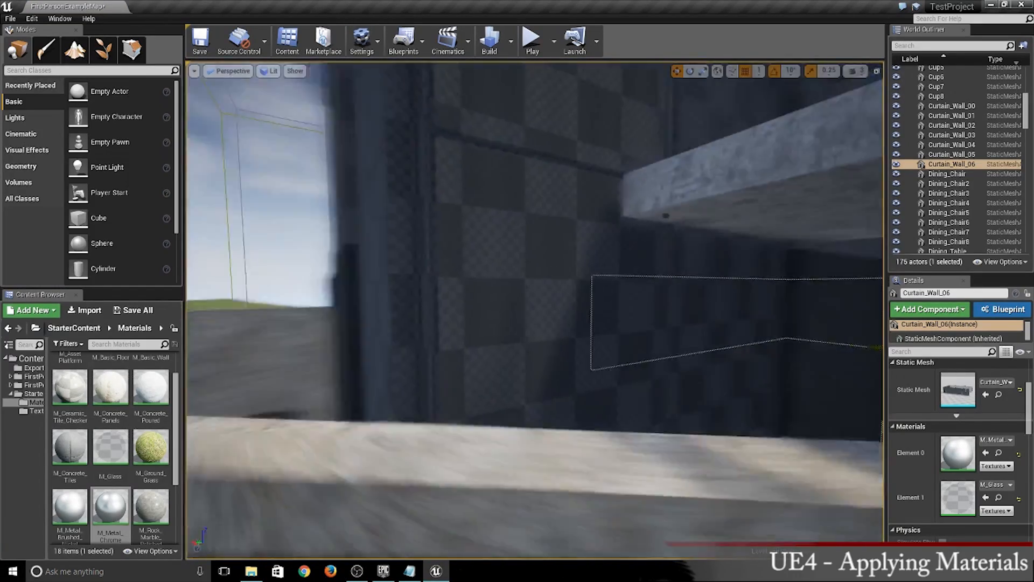
right_click_drag(442, 501, 409, 511)
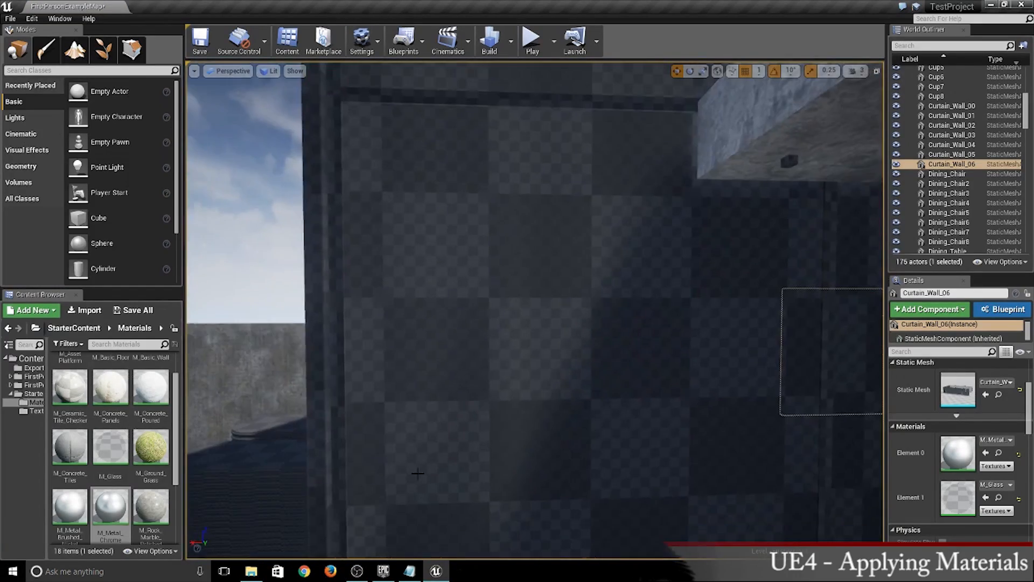
left_click_drag(109, 445, 501, 396)
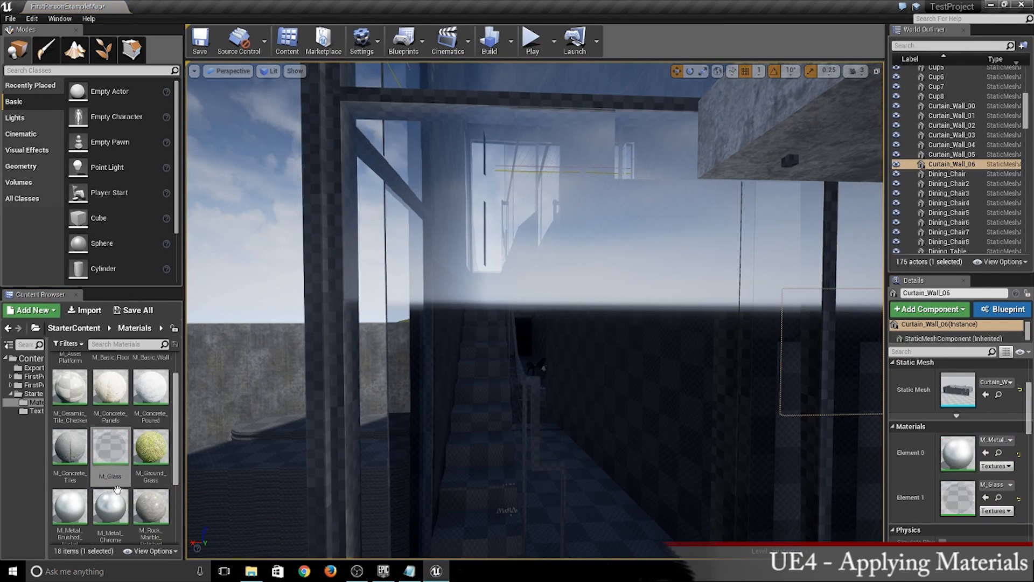
left_click_drag(110, 506, 332, 421)
Step: Apply M_Glass to the upper hallway's end window and the brushed metal material to the post behind it
right_click_drag(331, 422, 485, 422)
right_click_drag(270, 474, 453, 391)
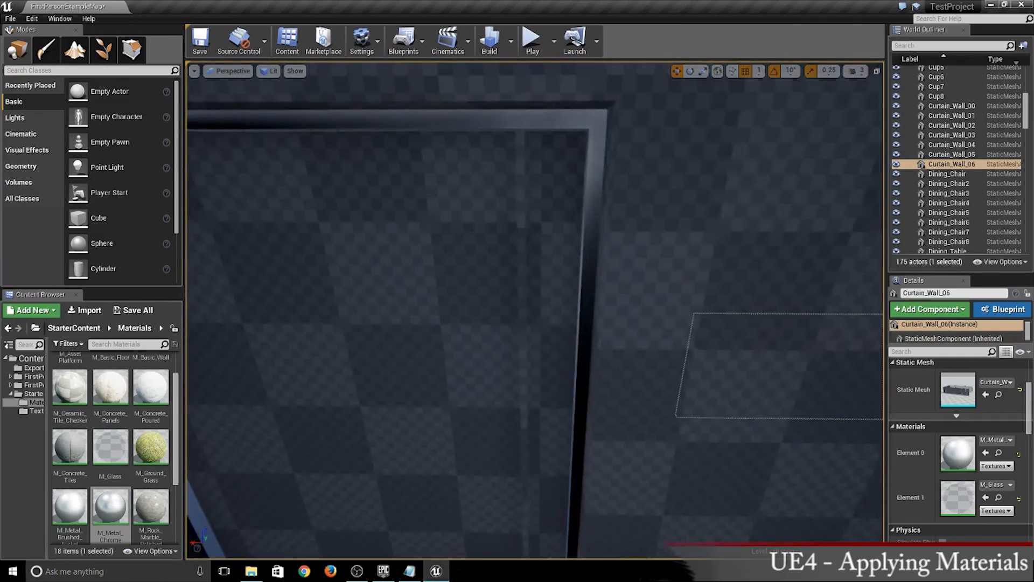
right_click_drag(452, 390, 442, 409)
left_click_drag(112, 449, 566, 372)
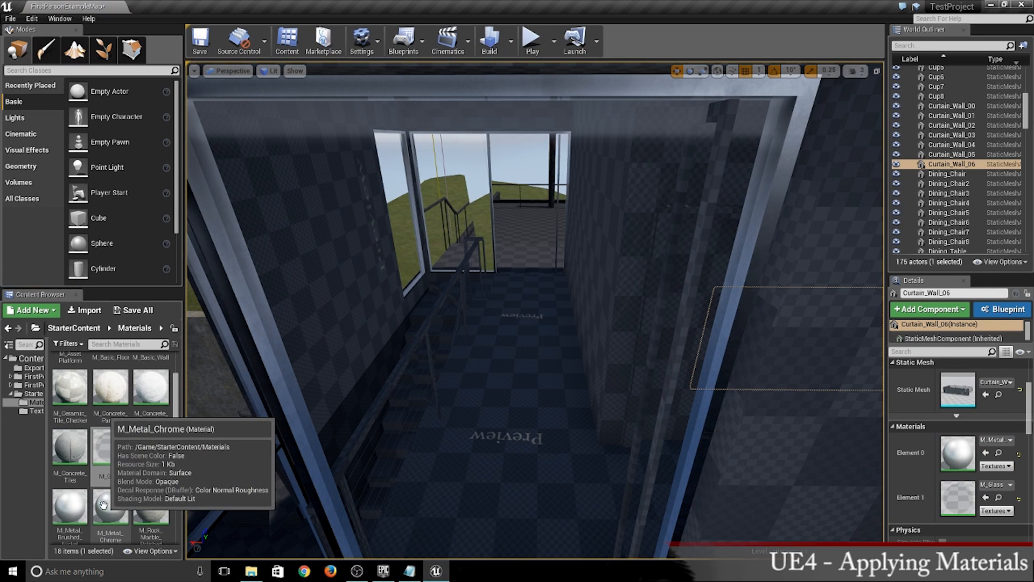
left_click_drag(77, 508, 475, 499)
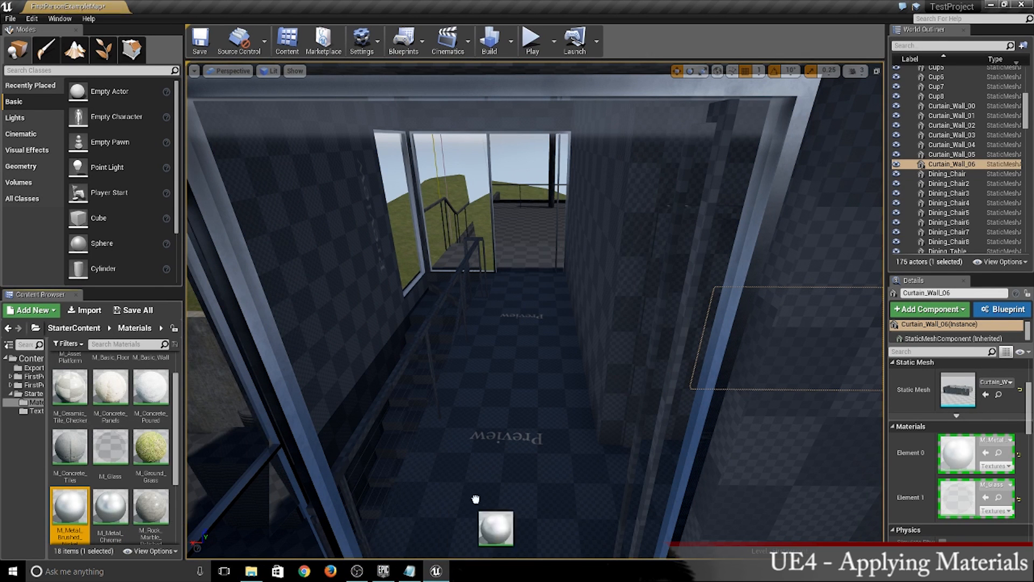
left_click_drag(666, 428, 665, 427)
Step: Apply M_Glass to the panes of the skylights on the checkered roof
right_click_drag(666, 427, 701, 405)
key("a")
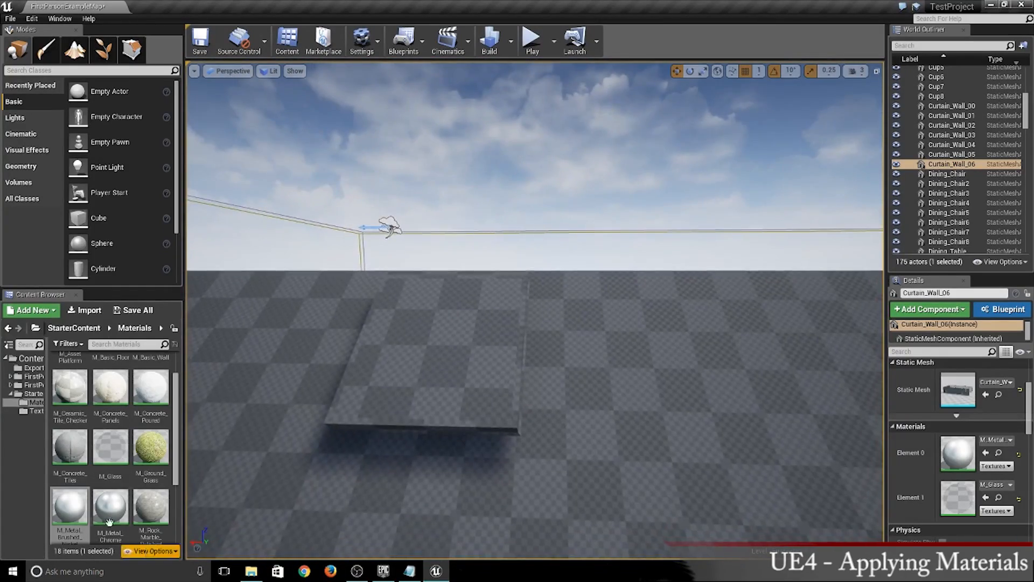
left_click_drag(111, 447, 468, 398)
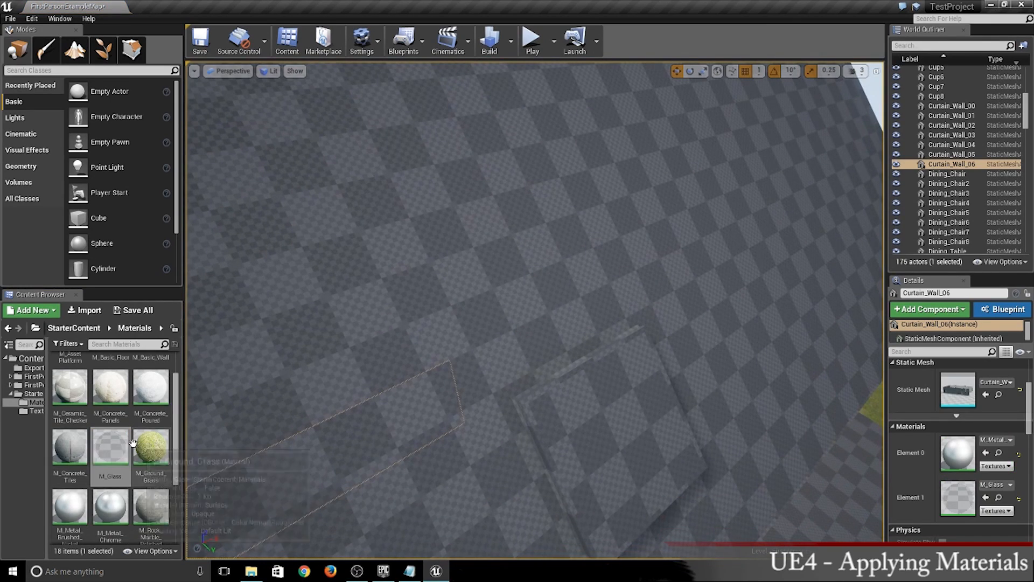
left_click_drag(111, 447, 330, 468)
left_click_drag(601, 431, 601, 432)
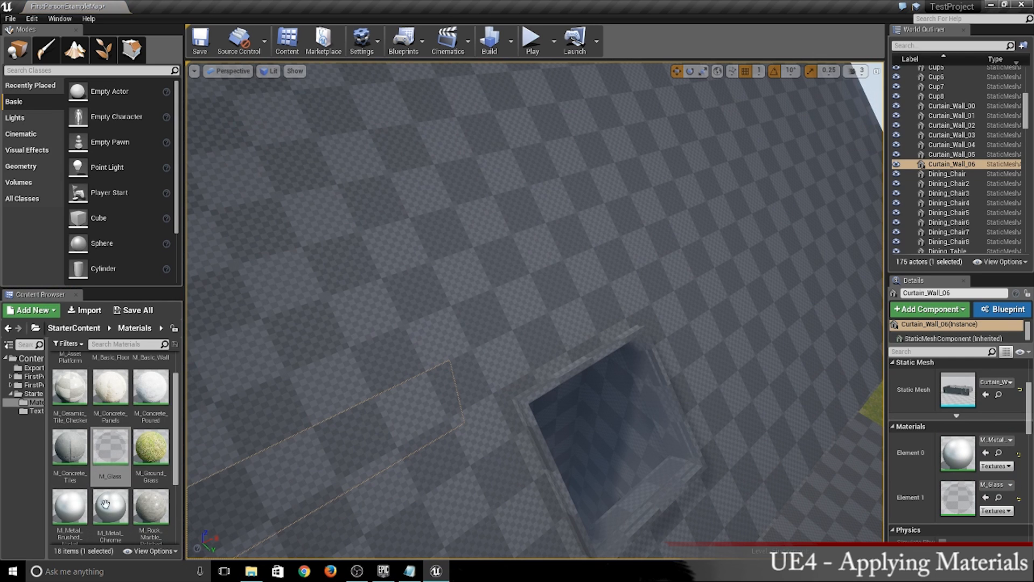
Step: Apply the brushed metal material to the frames of the roof skylights
left_click(77, 512)
mouse_move(77, 513)
left_mouse_down()
mouse_move(526, 379)
mouse_move(535, 386)
left_mouse_up()
mouse_move(535, 386)
right_mouse_down()
mouse_move(535, 226)
mouse_move(598, 237)
mouse_move(673, 302)
mouse_move(408, 396)
right_mouse_up()
mouse_move(70, 506)
left_mouse_down()
mouse_move(92, 520)
mouse_move(485, 305)
left_mouse_up()
mouse_move(485, 305)
right_mouse_down()
mouse_move(420, 215)
mouse_move(334, 307)
mouse_move(420, 285)
mouse_move(377, 243)
mouse_move(431, 253)
mouse_move(452, 210)
mouse_move(404, 231)
mouse_move(366, 301)
mouse_move(378, 267)
right_mouse_up()
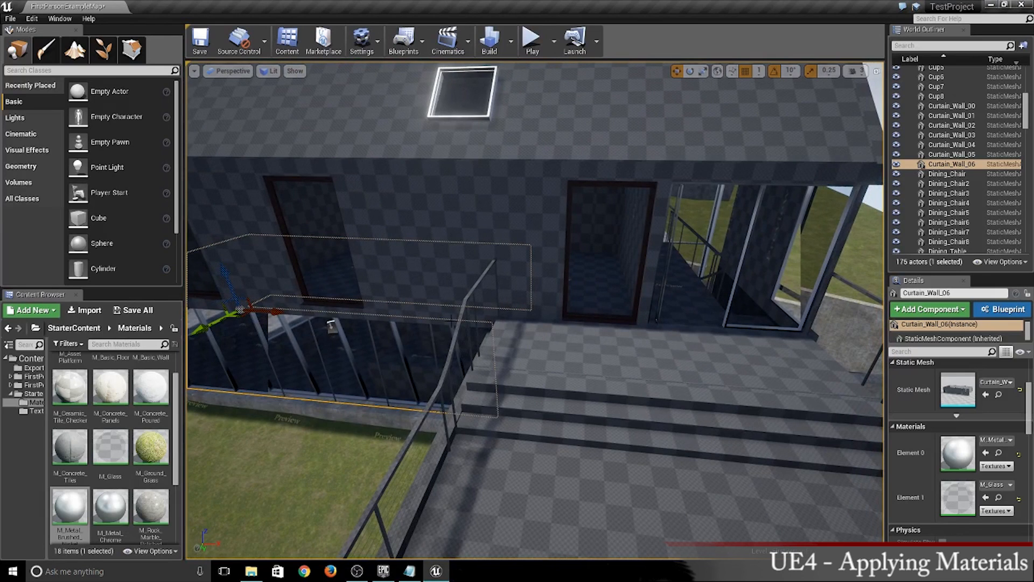